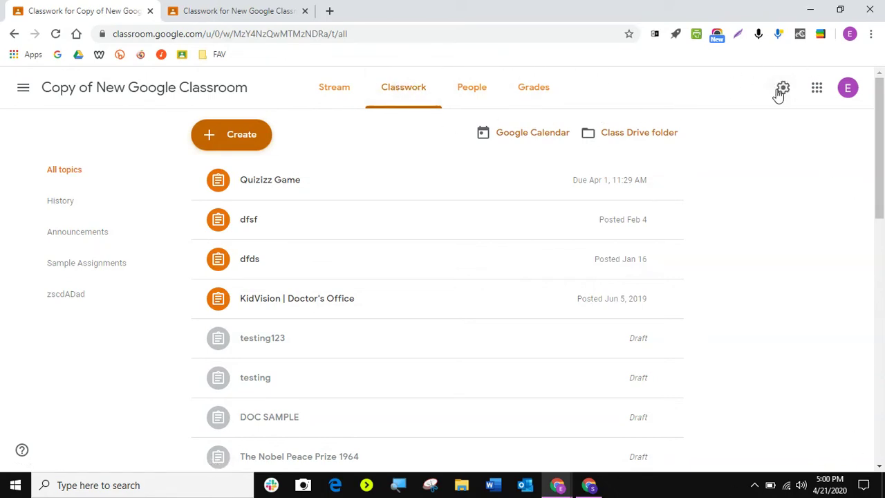
Step: Open Class settings for Copy of New Google Classroom and scroll to the Meet section
left_click(784, 90)
scroll(520, 228, "down", 7)
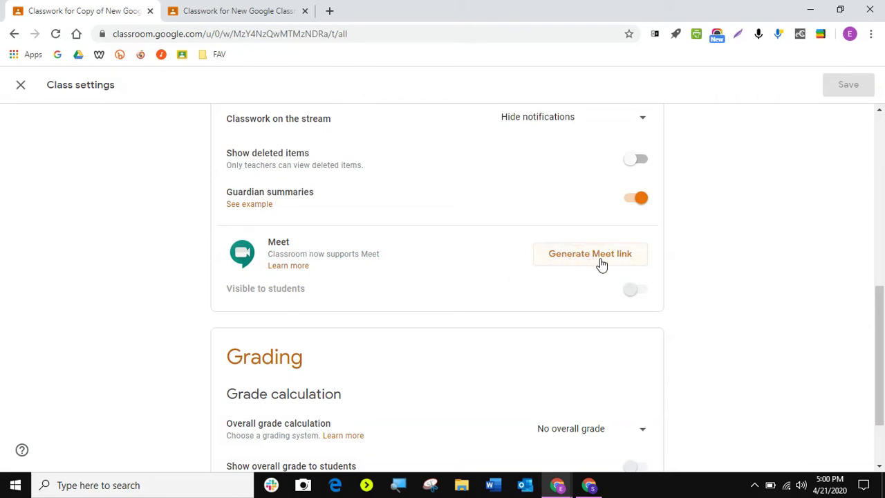
Step: Close the copy class's tab and open New Google Classroom's Class settings at the Meet section
left_click(150, 11)
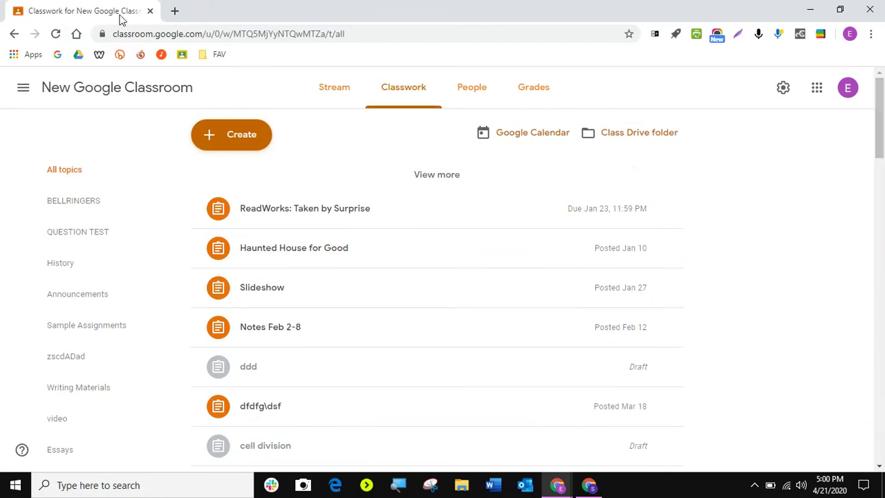
left_click(783, 89)
scroll(510, 350, "down", 3)
scroll(510, 351, "down", 5)
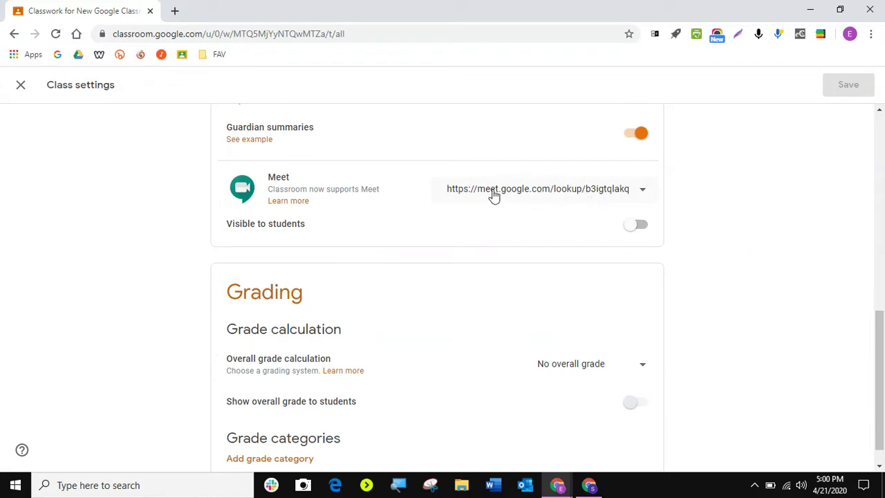
Step: Copy the class Meet link from its options menu
left_click(641, 196)
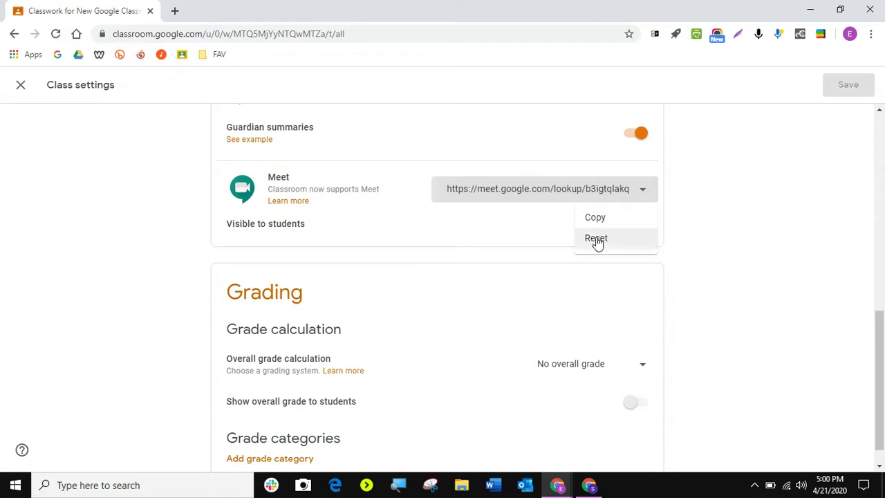
left_click(531, 225)
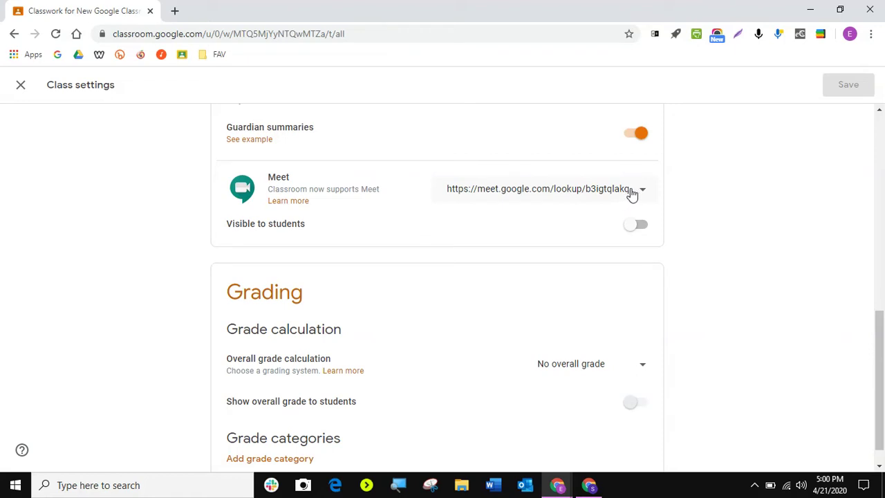
left_click_drag(631, 193, 500, 190)
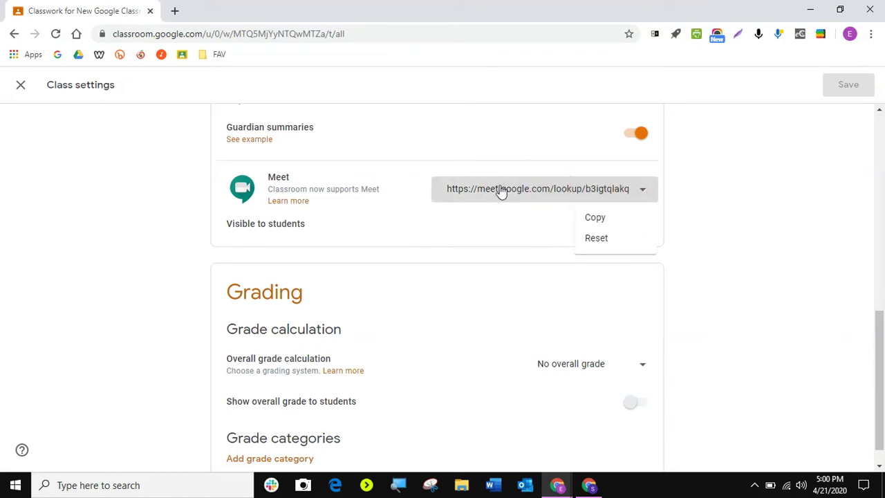
left_click(598, 219)
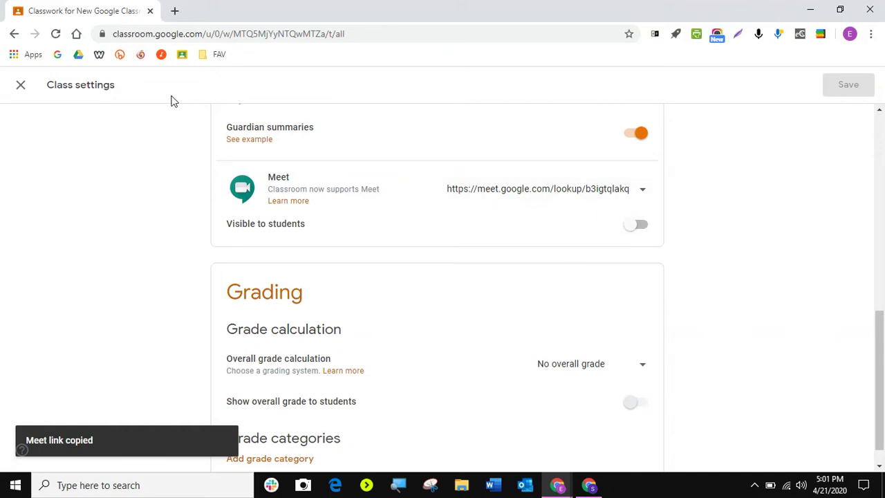
Step: Turn on 'Visible to students' for the Meet link, save, then bring up the student's window
left_click(21, 84)
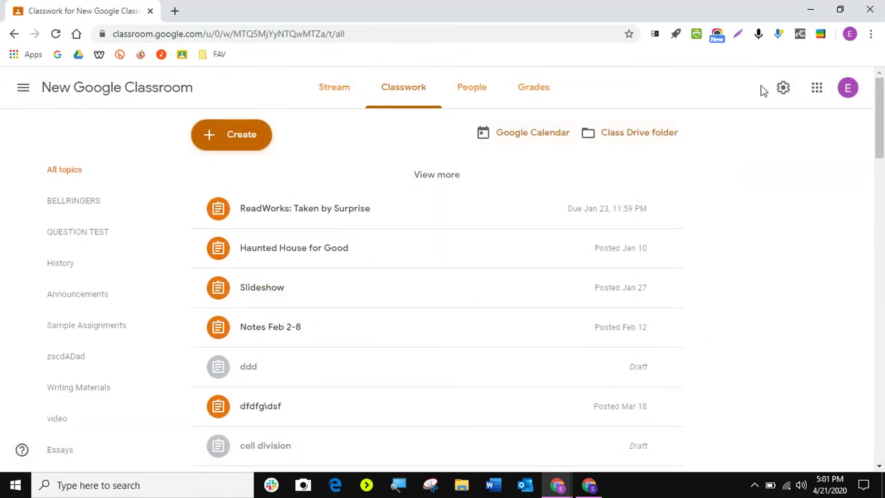
left_click(784, 87)
scroll(529, 359, "down", 6)
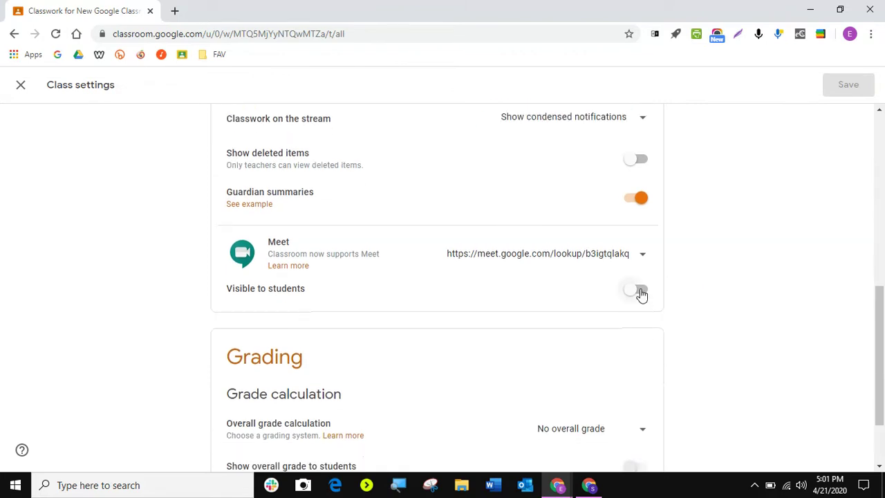
left_click(637, 291)
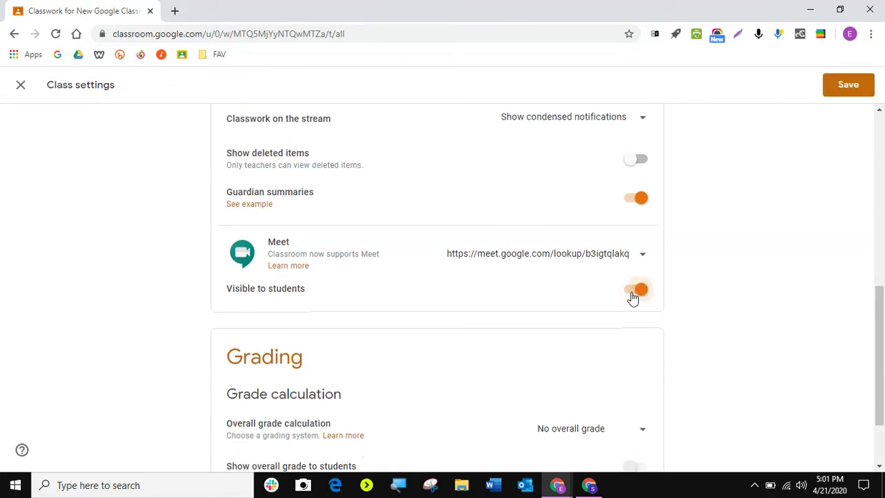
left_click(861, 88)
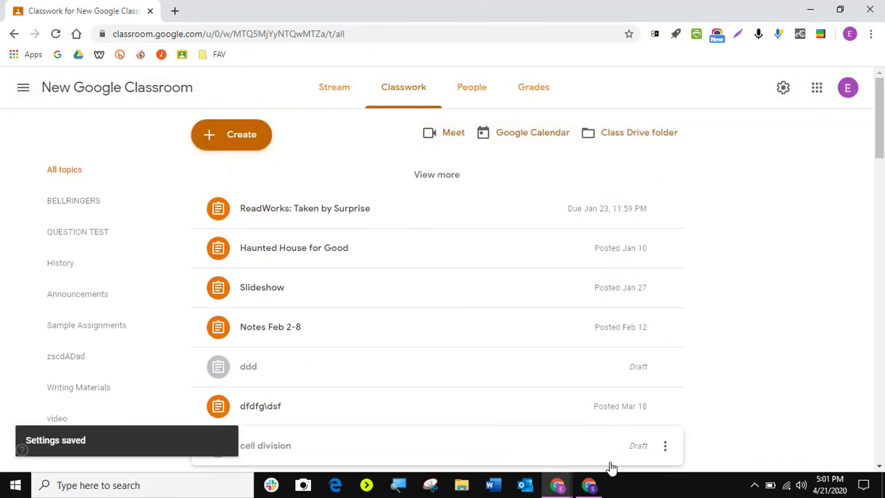
left_click(595, 487)
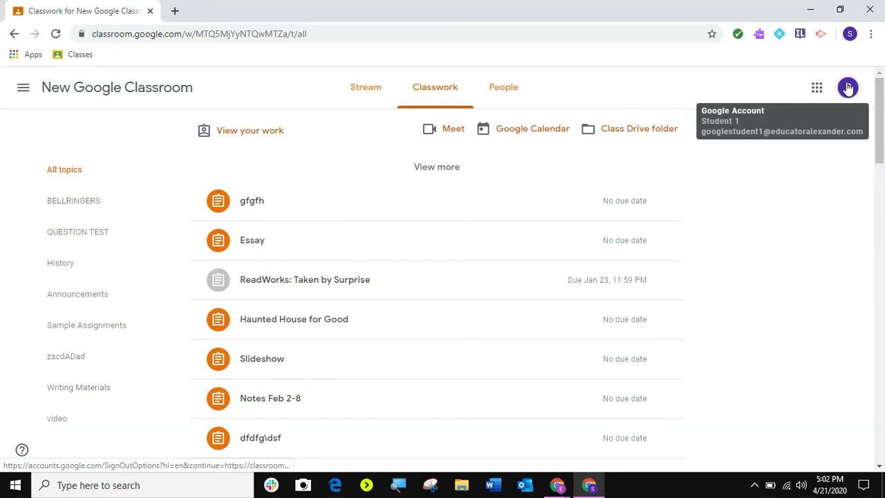
Step: As the student, try joining via Meet and the pasted link; close both error tabs
left_click(450, 137)
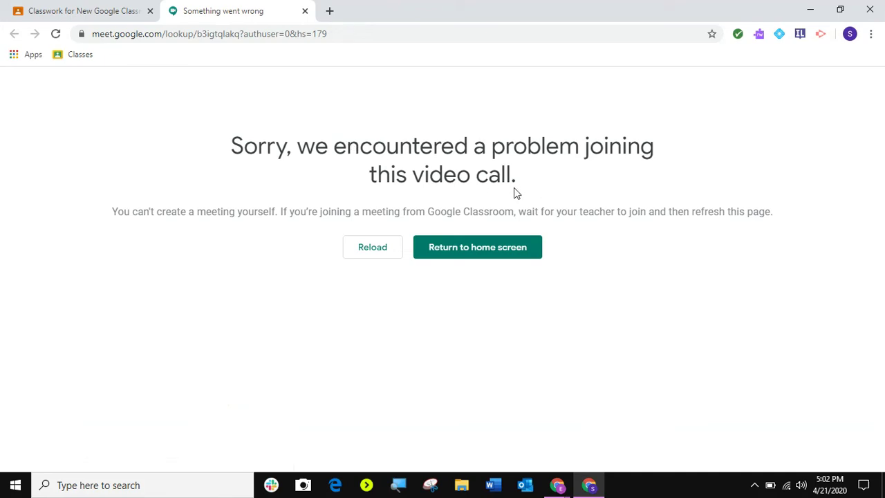
left_click(305, 11)
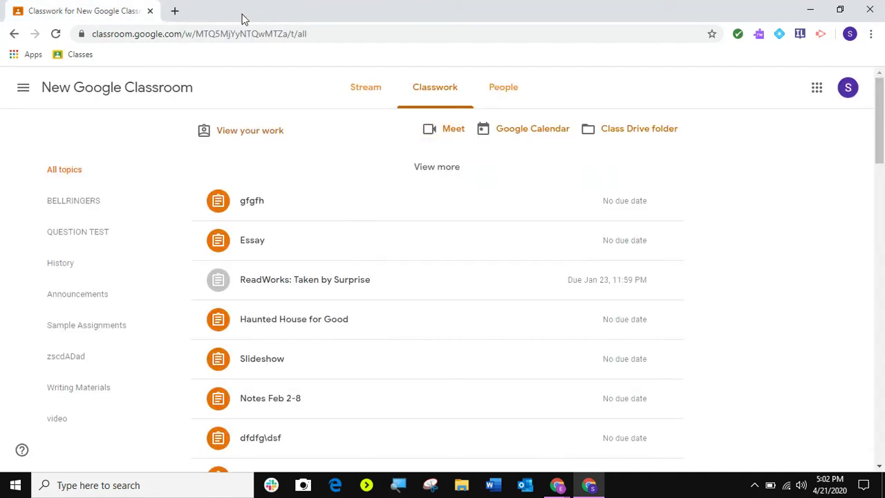
left_click(177, 12)
right_click(176, 33)
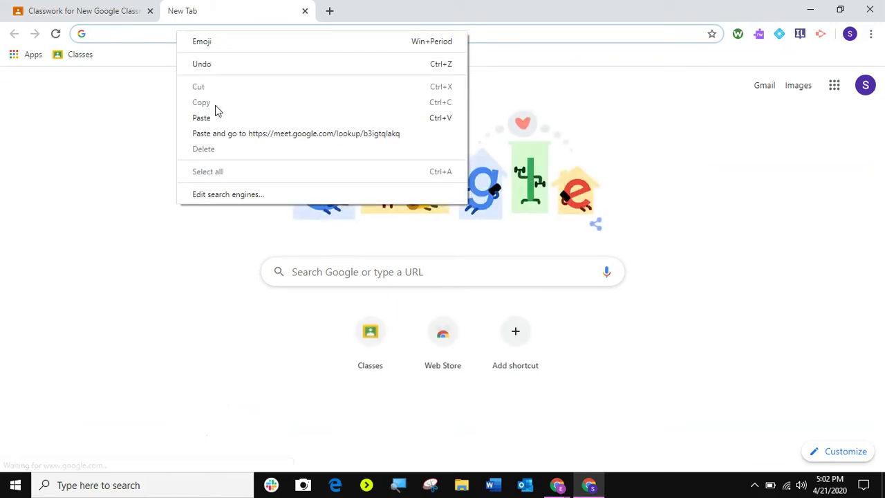
left_click(220, 135)
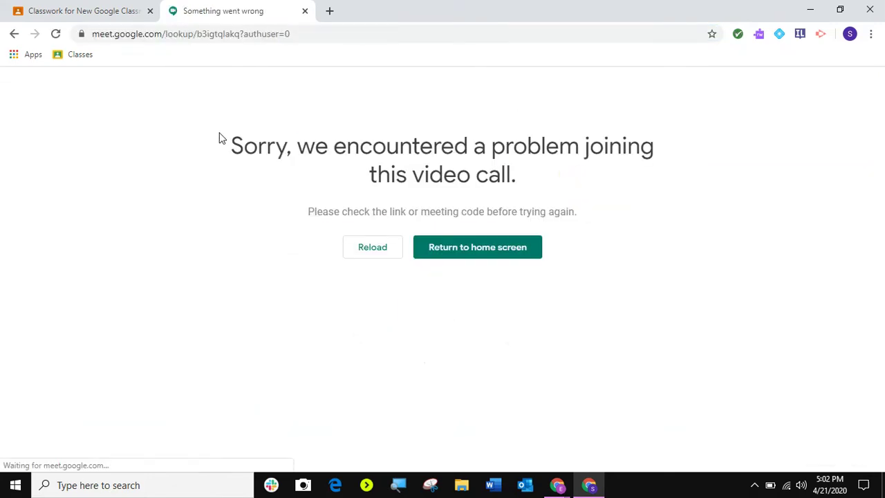
left_click(305, 11)
Step: Join the class meeting as the teacher, then bring the student's Classroom window forward
mouse_move(566, 486)
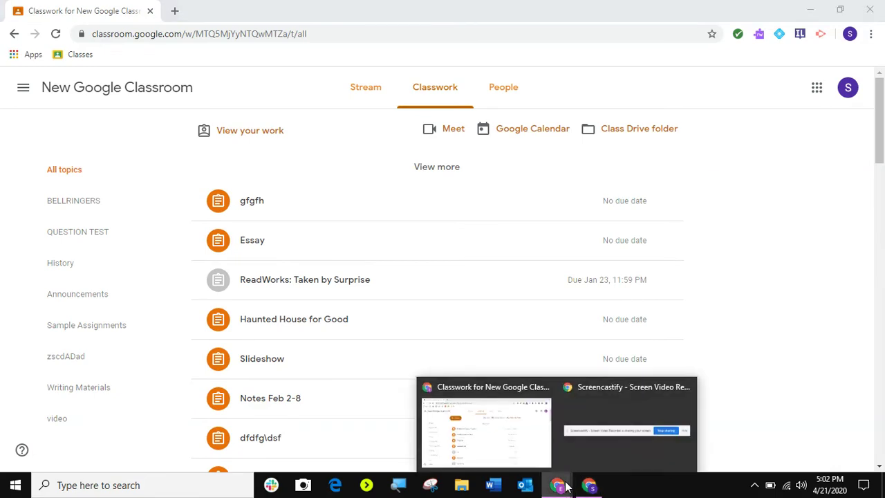
left_click(524, 438)
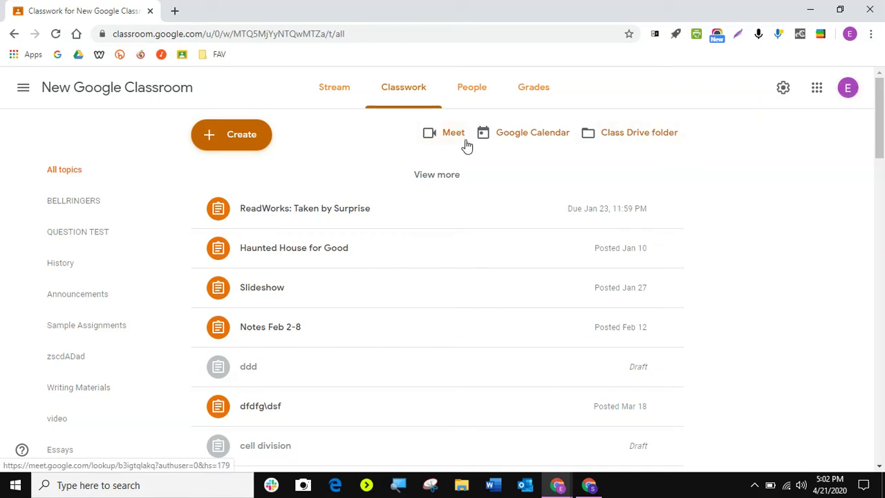
left_click(442, 138)
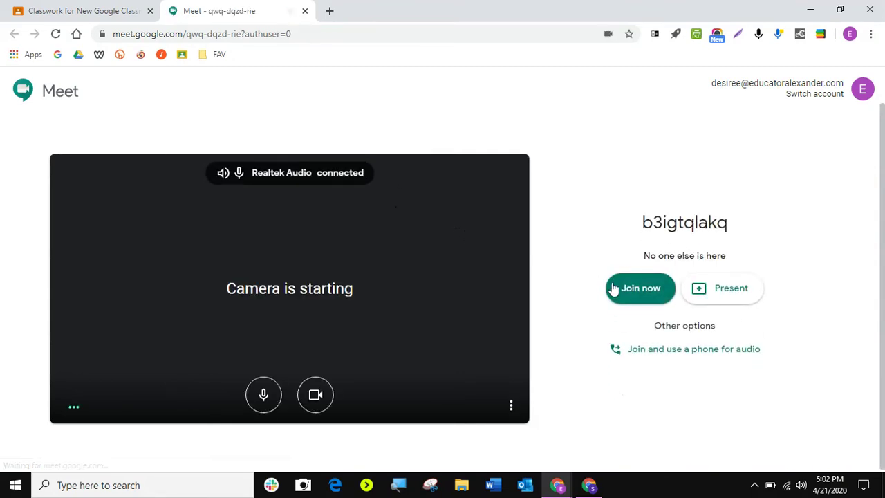
left_click(636, 294)
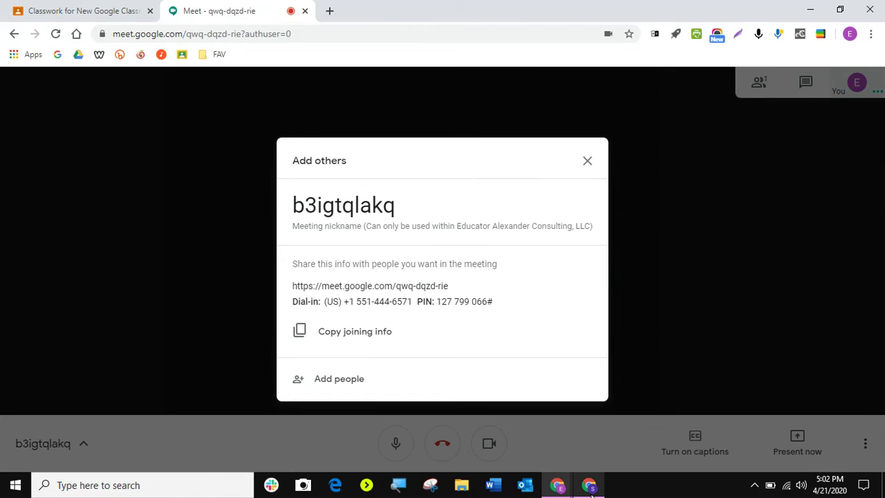
left_click(590, 486)
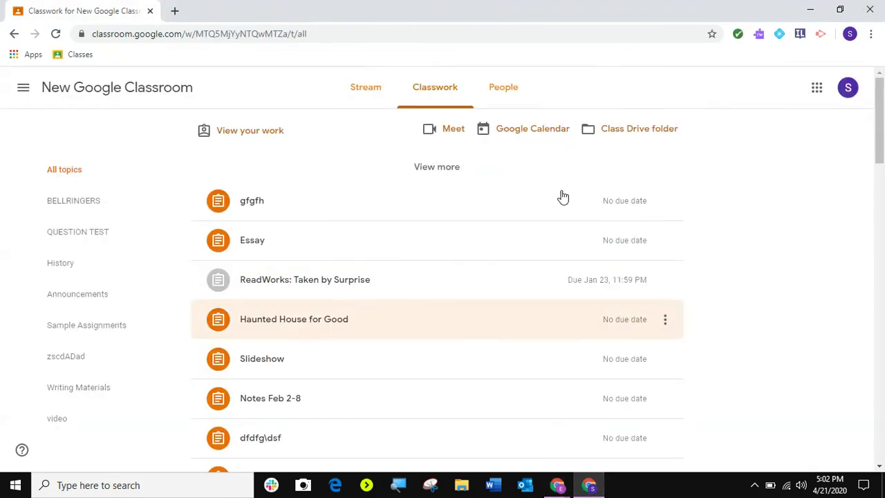
Step: Open the student's Meet pre-join screen showing the teacher, close it, and return to the teacher's call
left_click(450, 130)
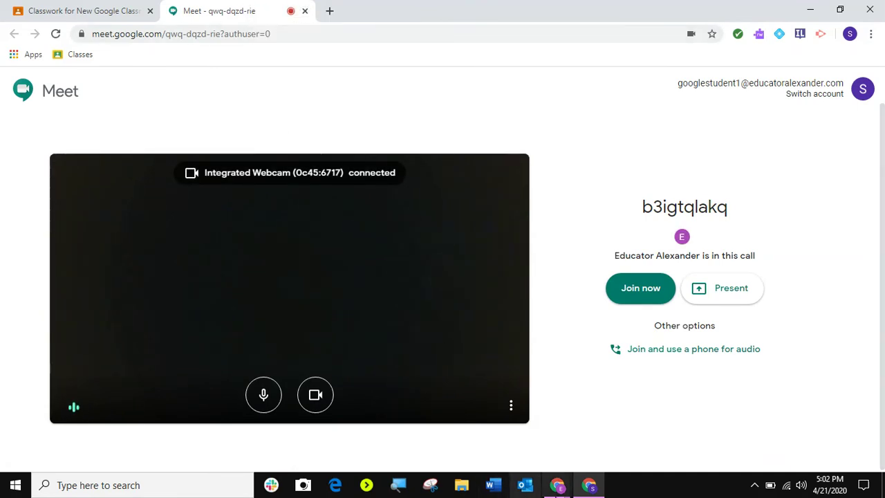
mouse_move(560, 488)
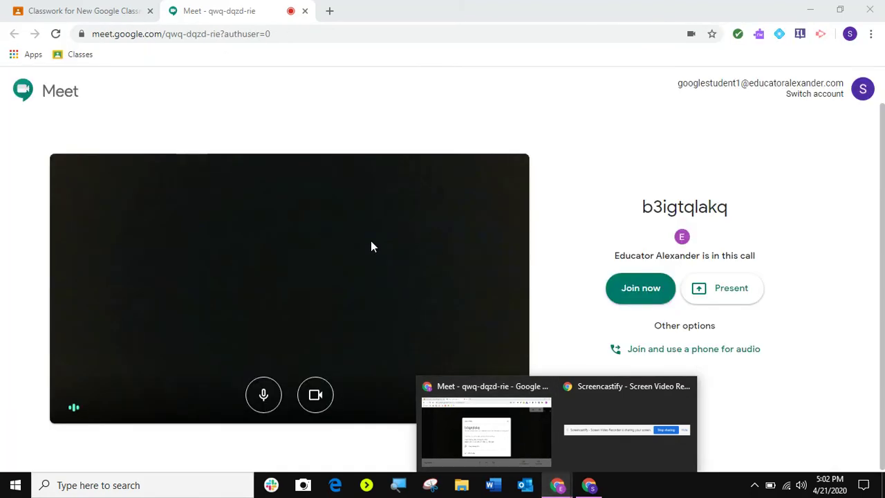
left_click(303, 11)
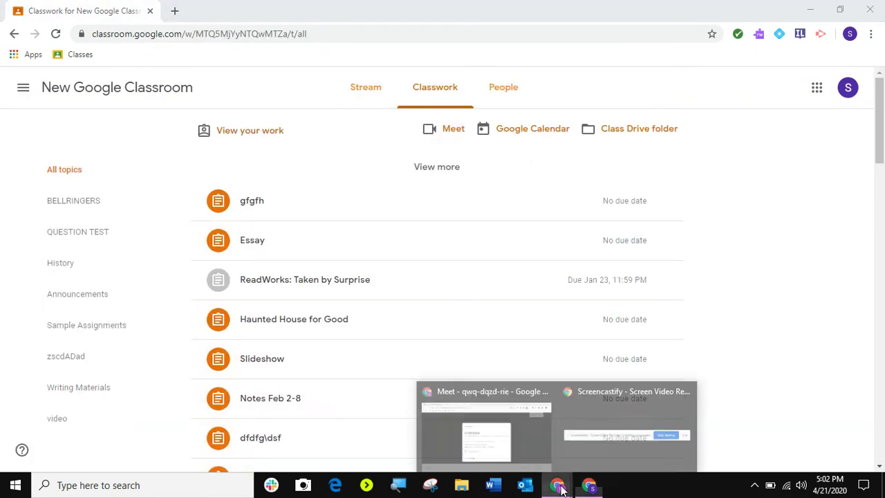
left_click(540, 430)
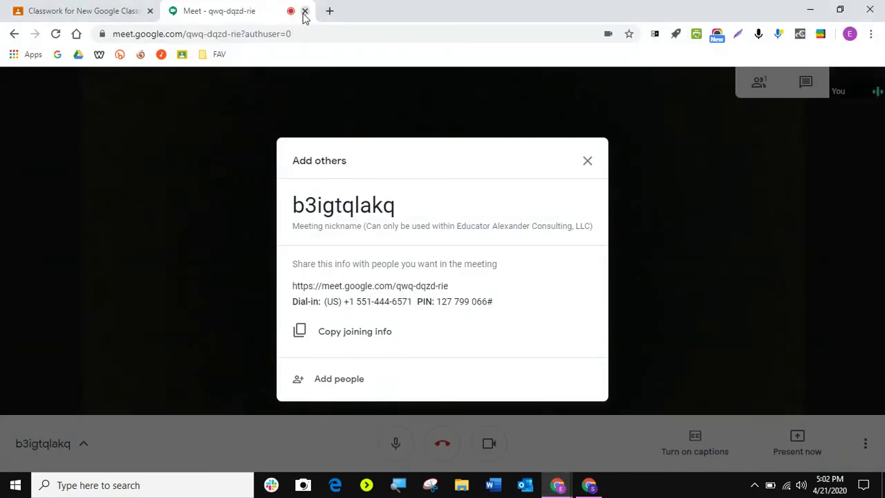
Step: Close the teacher's meeting, then have the student try the class Meet twice, closing each refused page
left_click(305, 11)
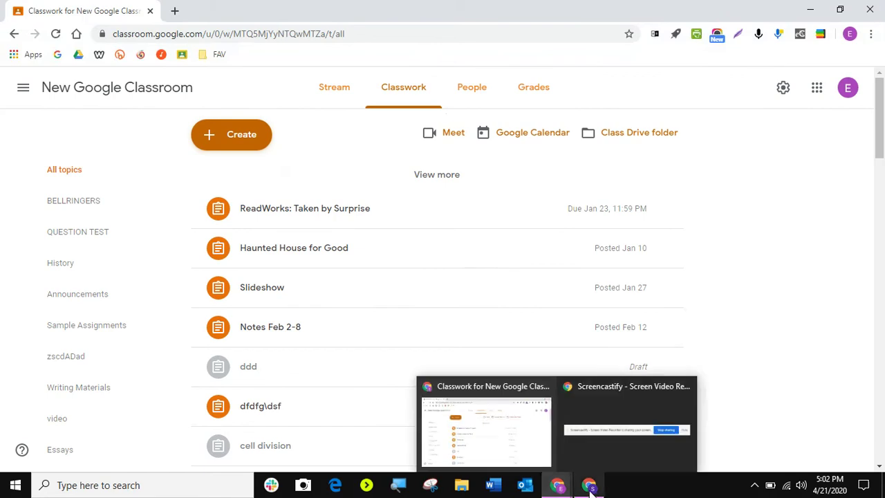
left_click(590, 488)
left_click(446, 130)
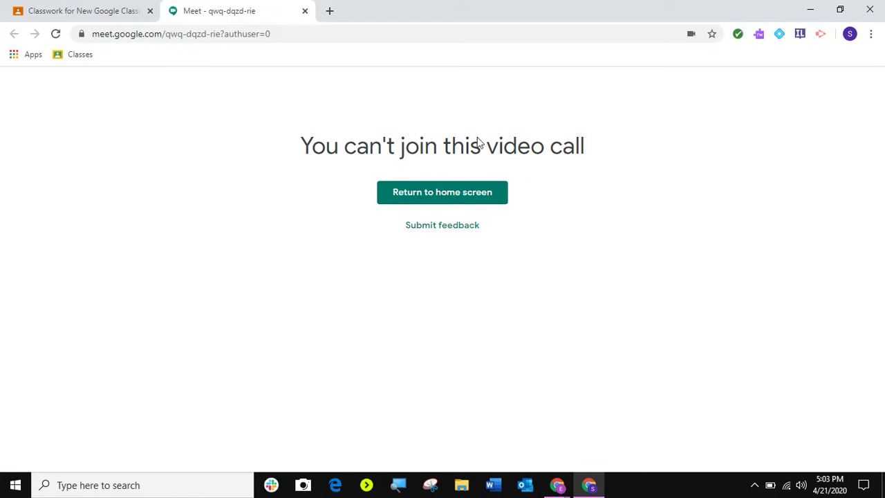
left_click(305, 11)
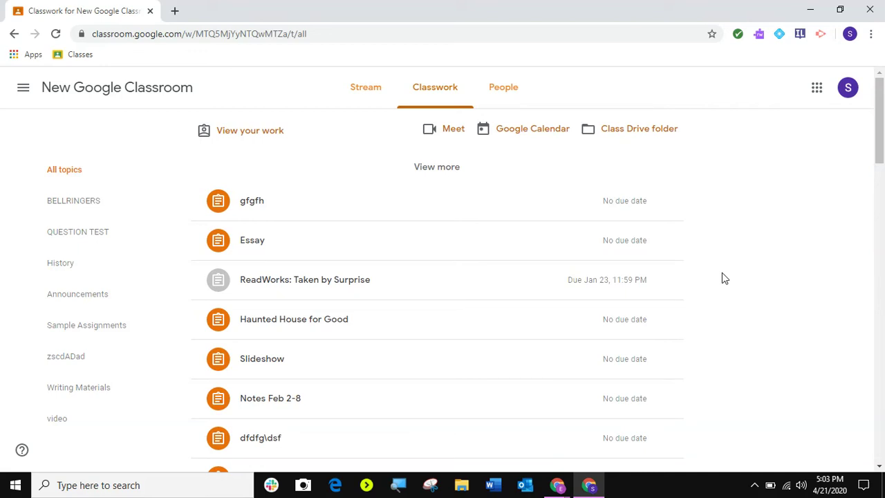
left_click(447, 135)
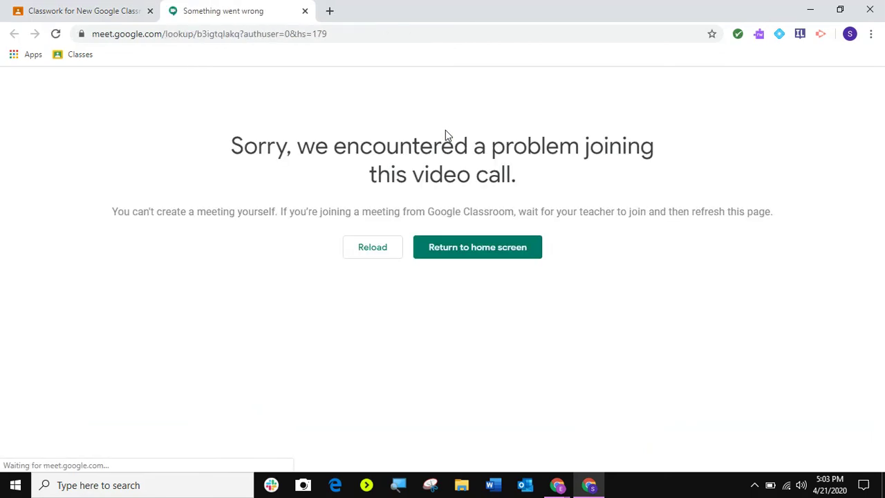
left_click(305, 11)
Step: Relaunch the class Meet from the teacher's Classwork page
mouse_move(556, 485)
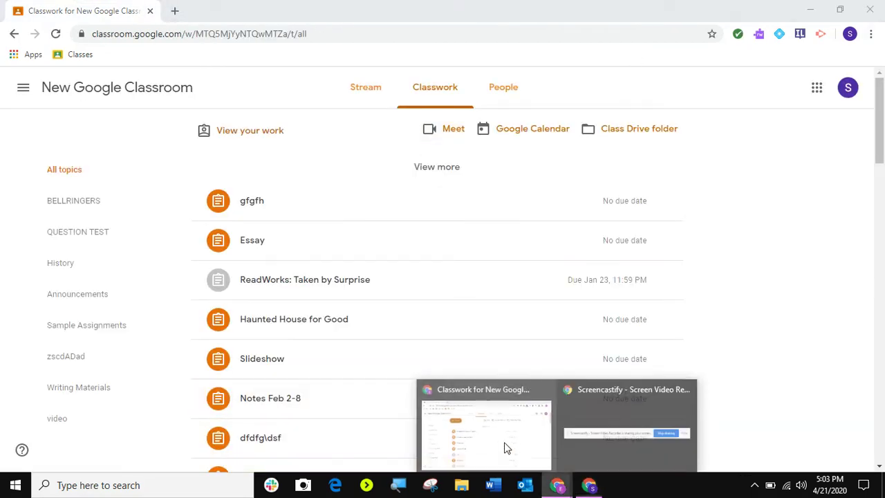
left_click(505, 448)
left_click(453, 135)
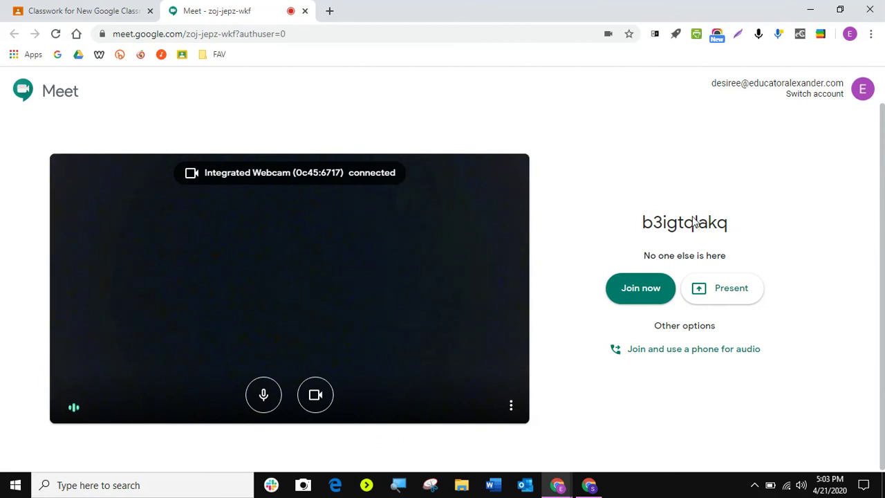
left_click(636, 288)
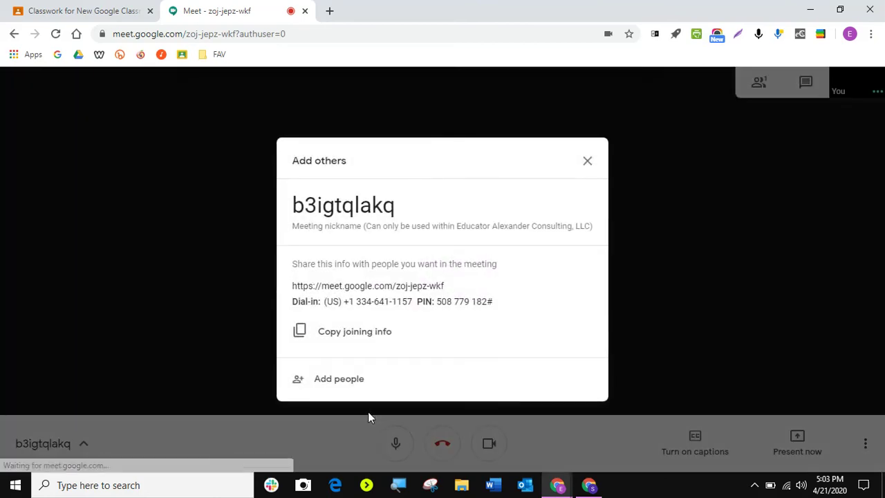
left_click(588, 161)
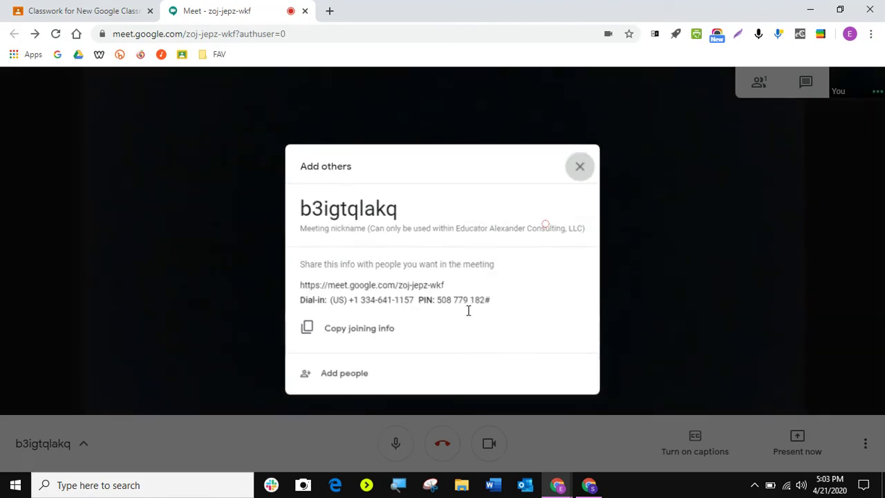
left_click(396, 443)
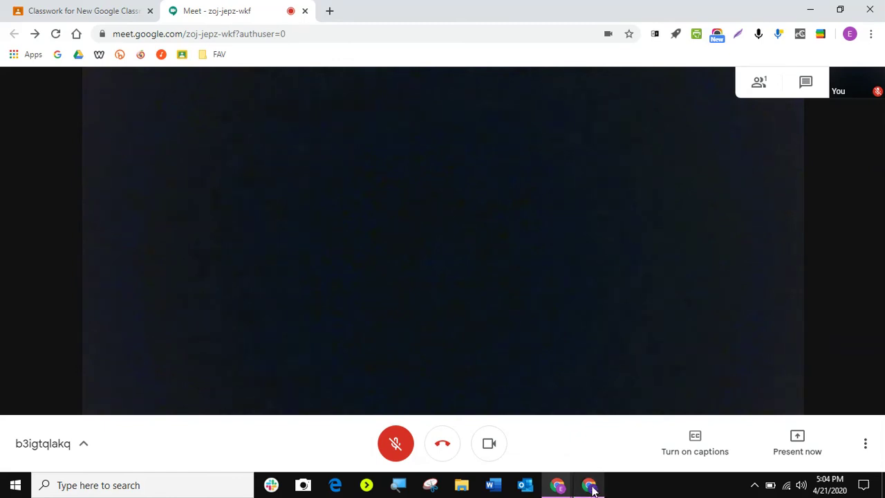
Step: Join the same call as the student with the microphone off
left_click(589, 486)
left_click(442, 129)
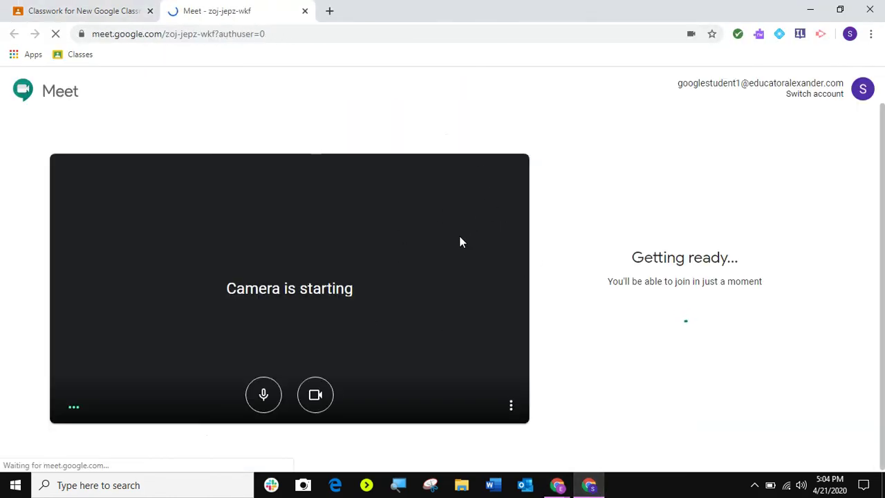
left_click(263, 395)
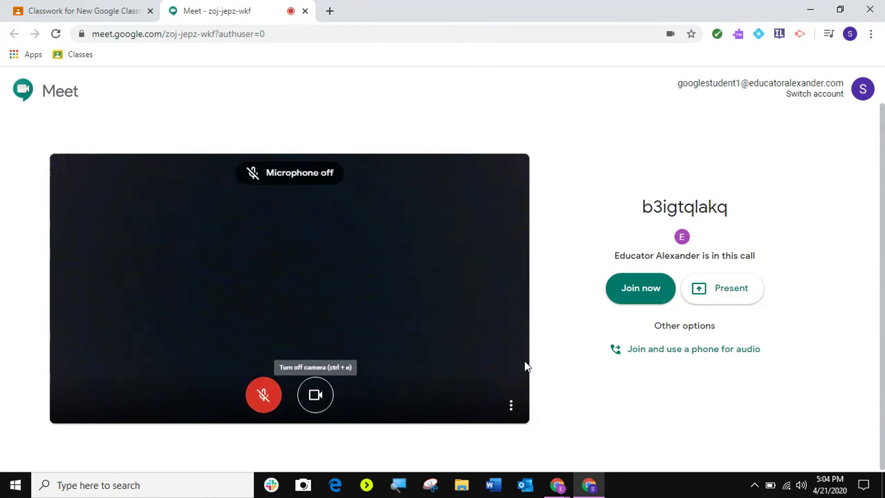
left_click(637, 298)
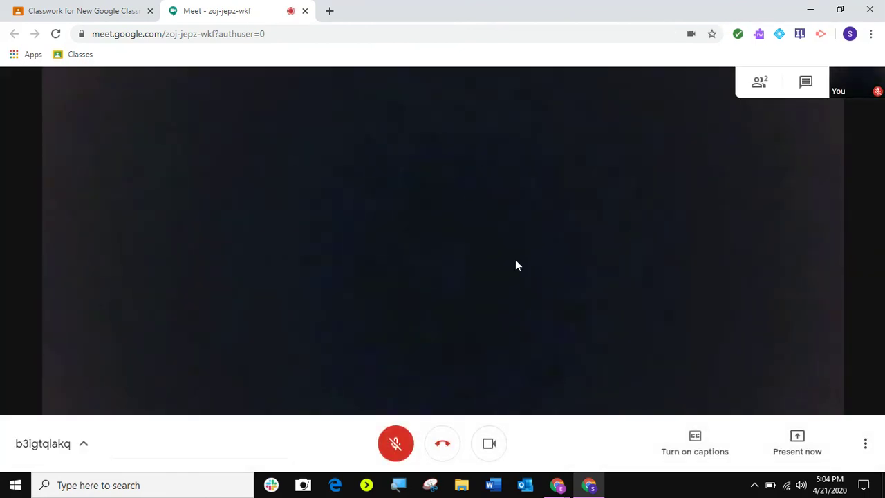
Step: In the teacher's call, remove Student 1 via the People panel, then leave the call
mouse_move(558, 485)
left_click(505, 423)
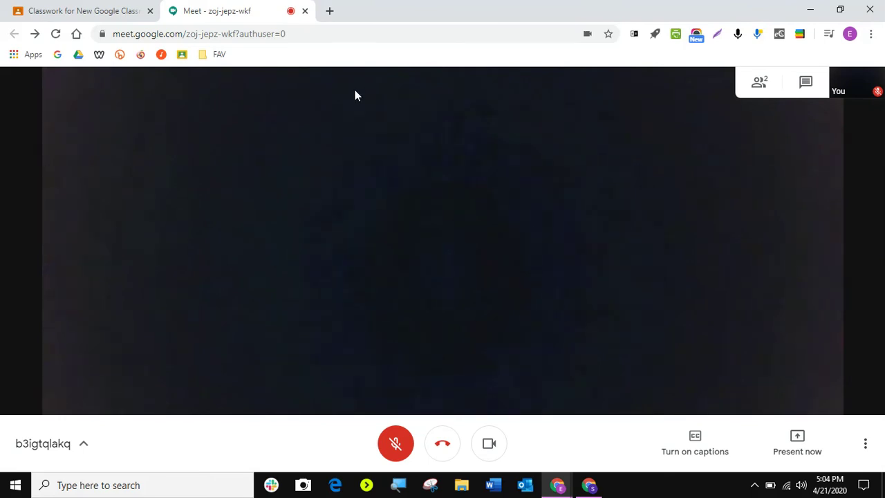
mouse_move(406, 238)
left_click(759, 85)
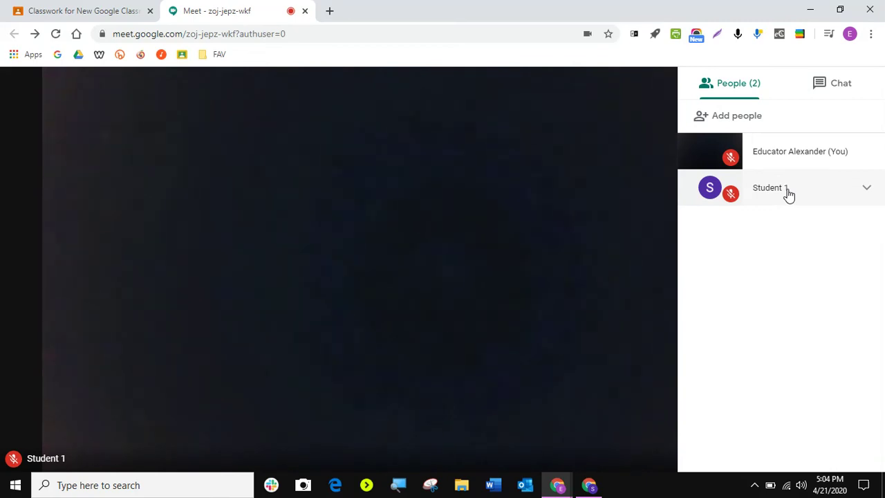
left_click(866, 192)
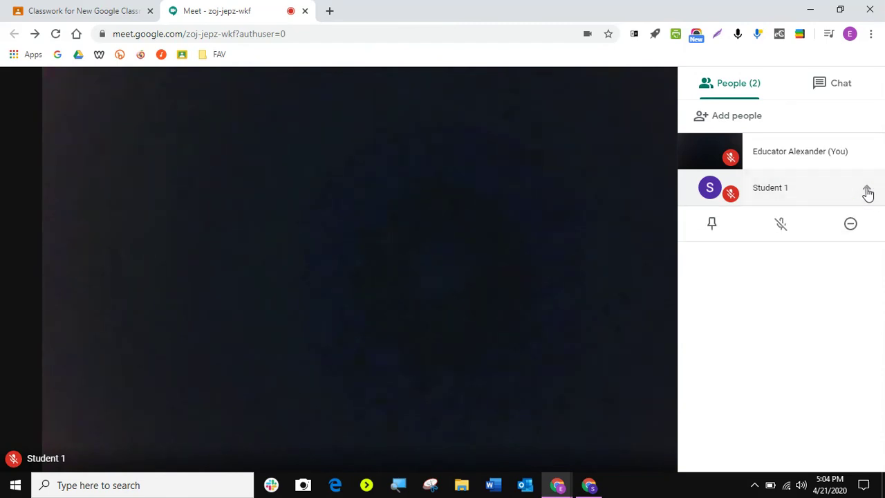
left_click(851, 227)
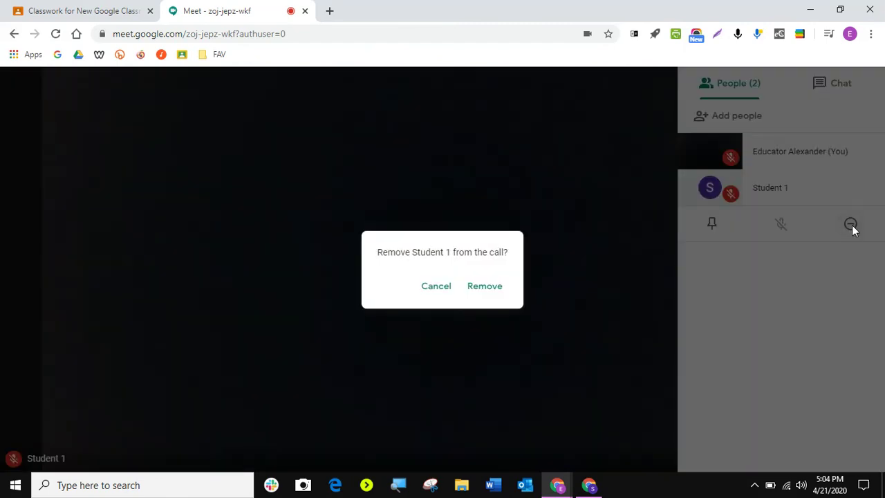
left_click(485, 286)
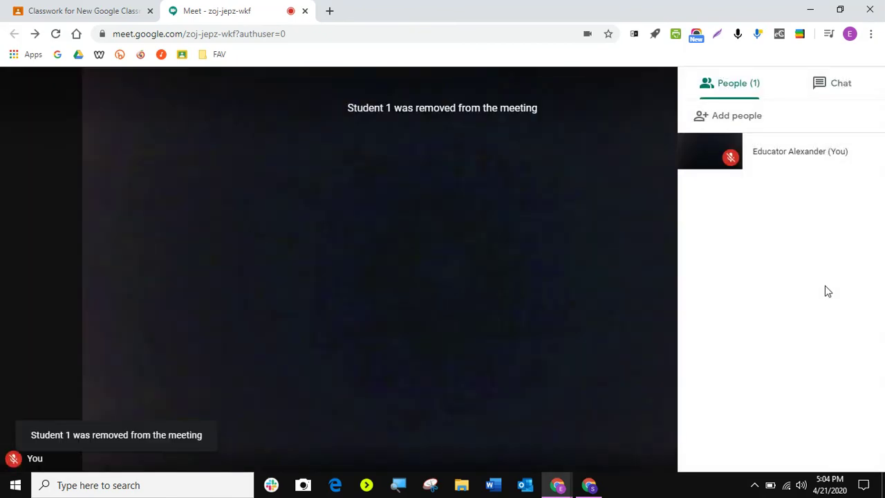
left_click(399, 424)
left_click(443, 446)
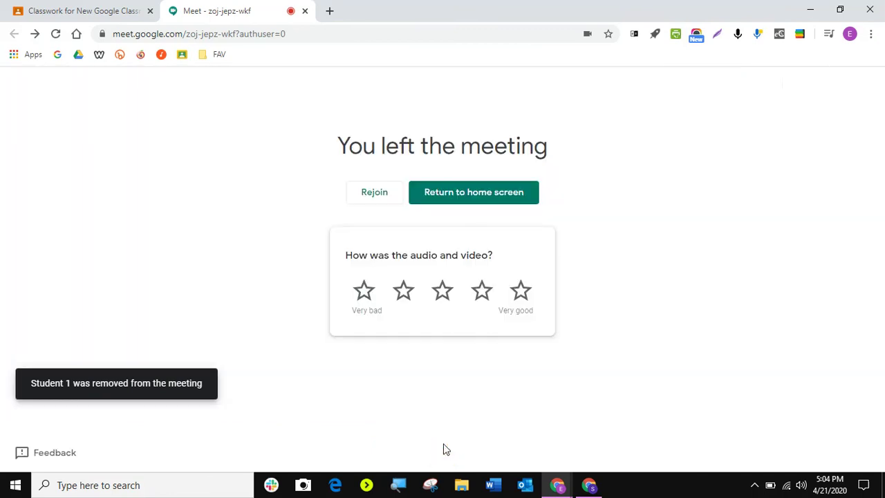
Step: As the removed student, paste the meeting link in a new tab and get refused
left_click(589, 484)
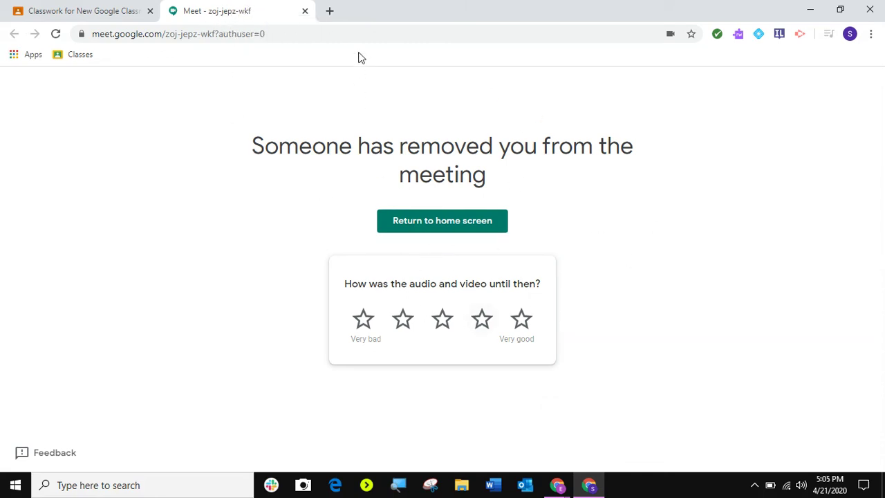
left_click(331, 12)
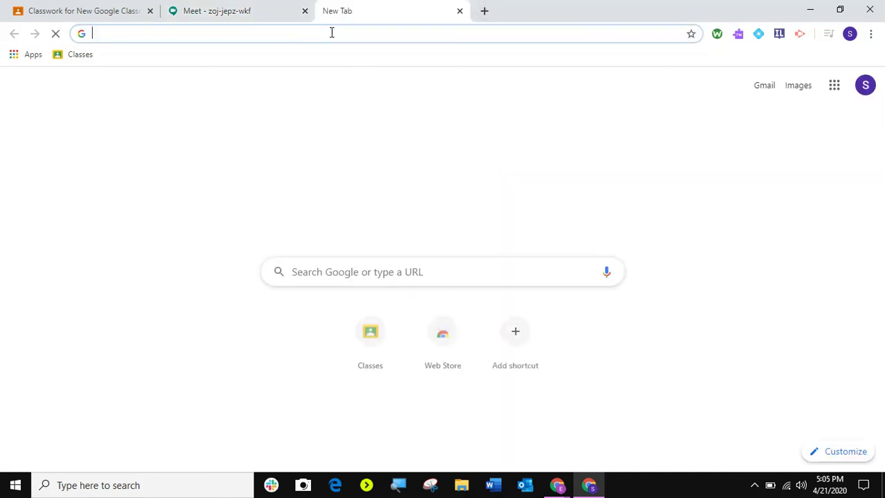
right_click(331, 32)
left_click(398, 137)
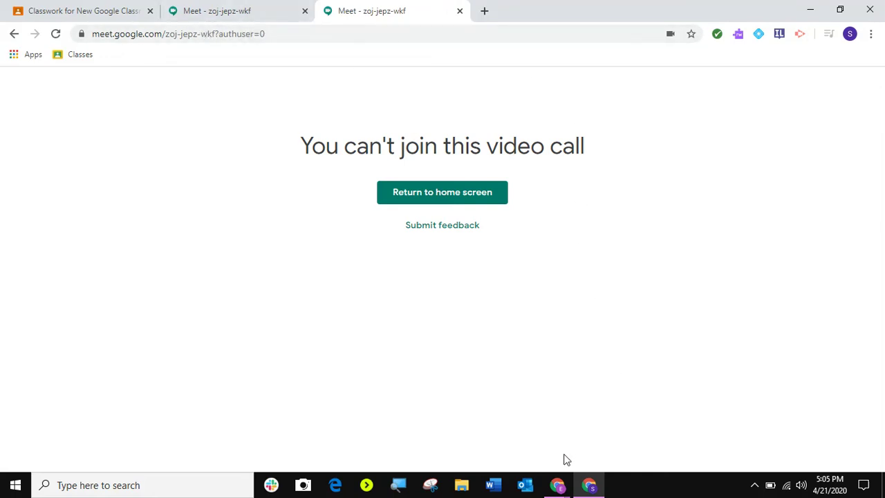
Step: Return to the teacher's window and its Classwork page
mouse_move(557, 485)
left_click(487, 424)
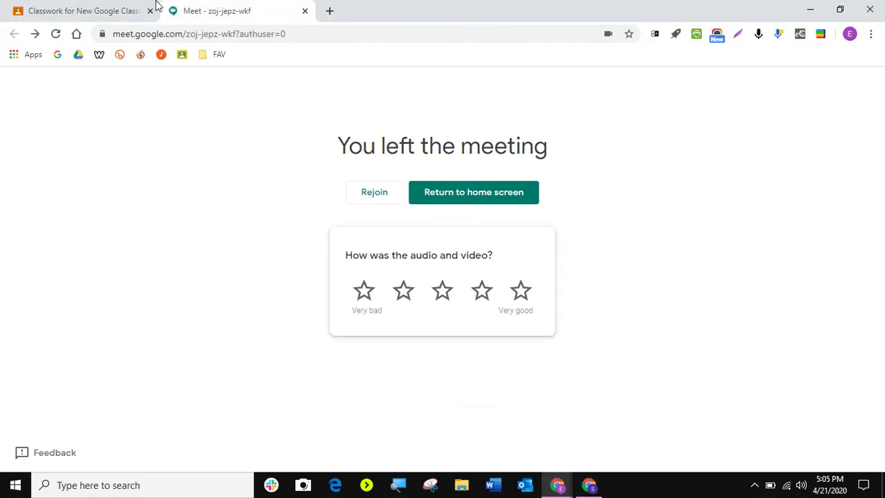
left_click(156, 5)
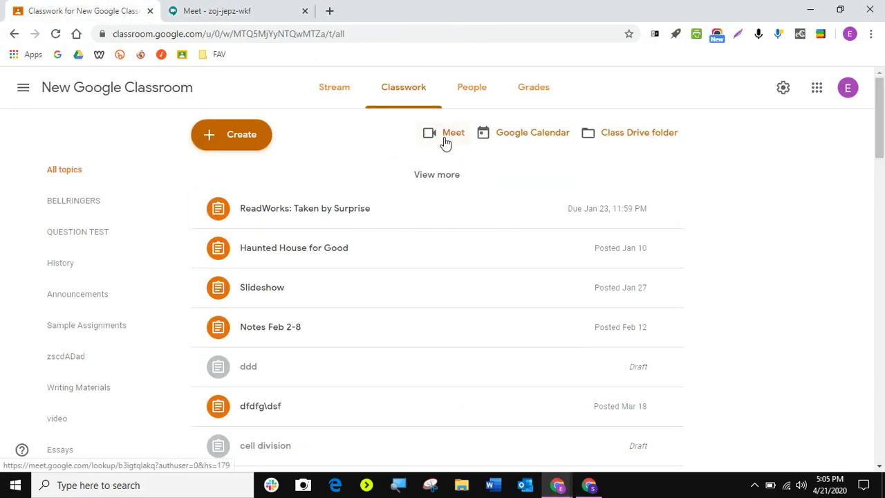